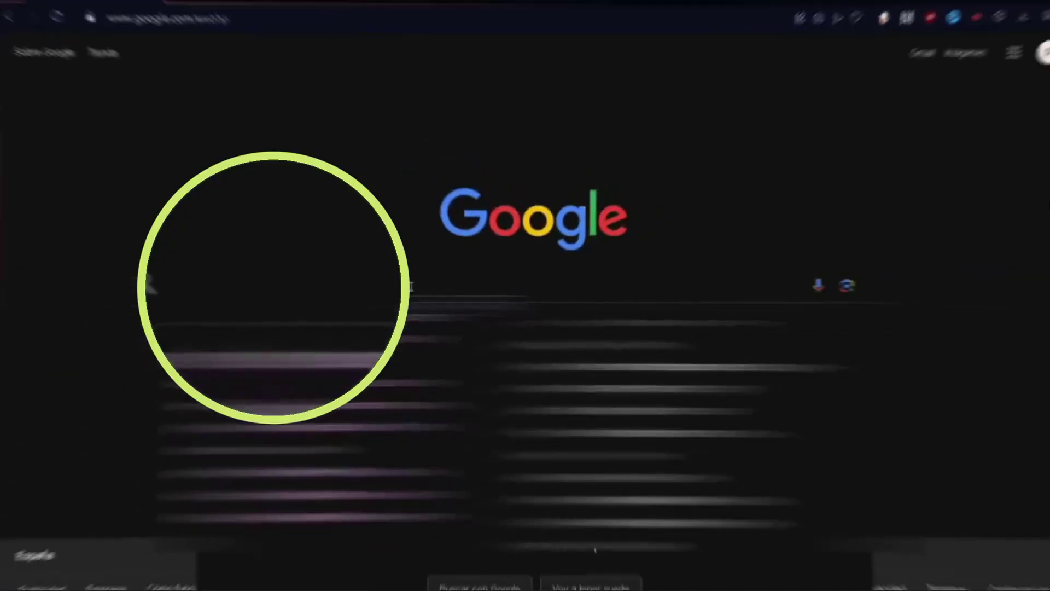
# - Search Google for "thunderbird" and open the official thunderbird.net site from the results
pyautogui.write('thun')
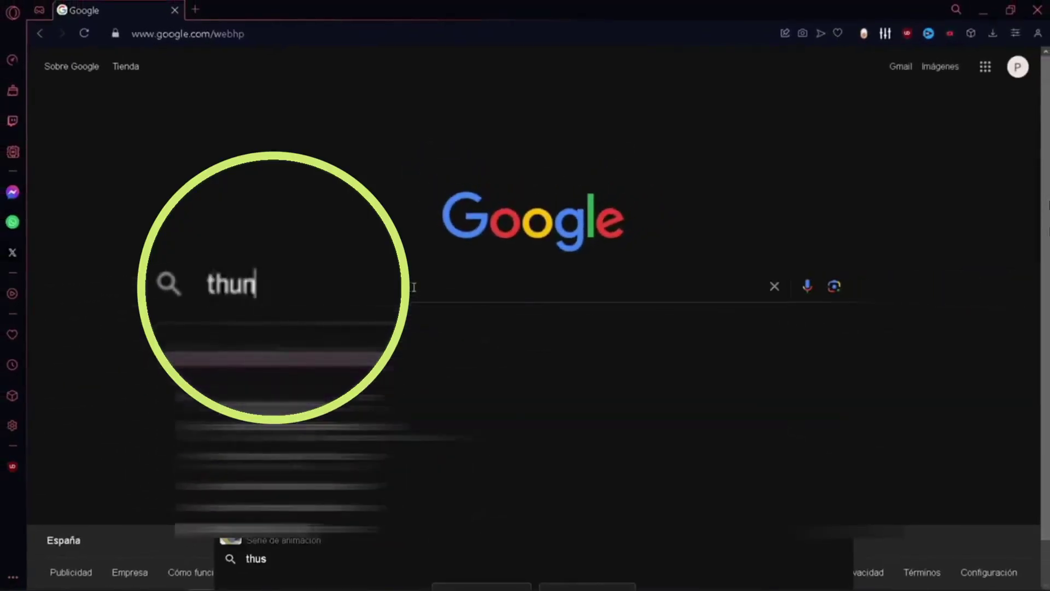
pyautogui.write('derbird')
pyautogui.press('Return')
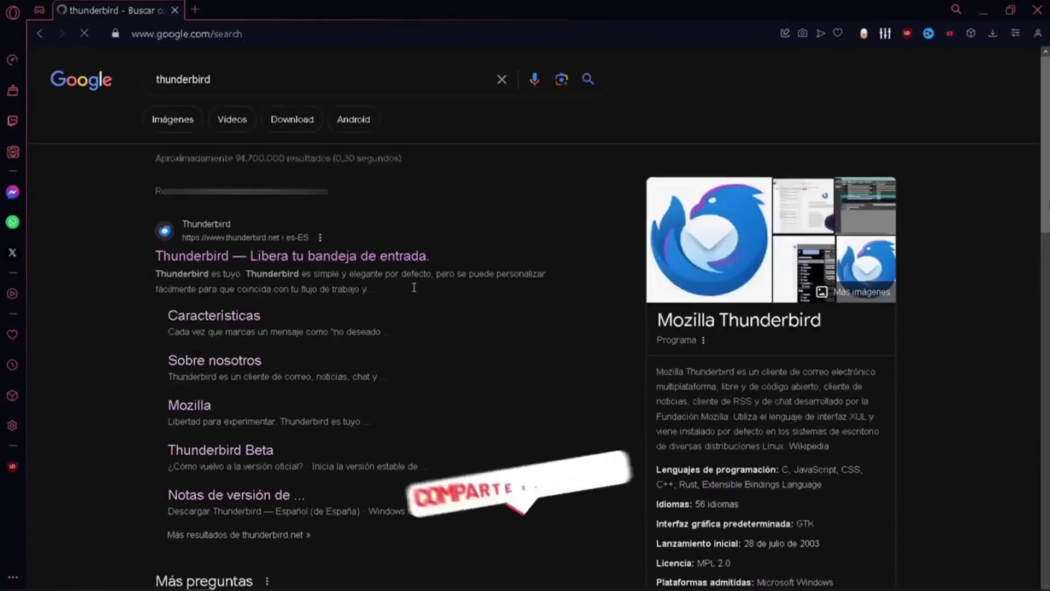
pyautogui.click(354, 257)
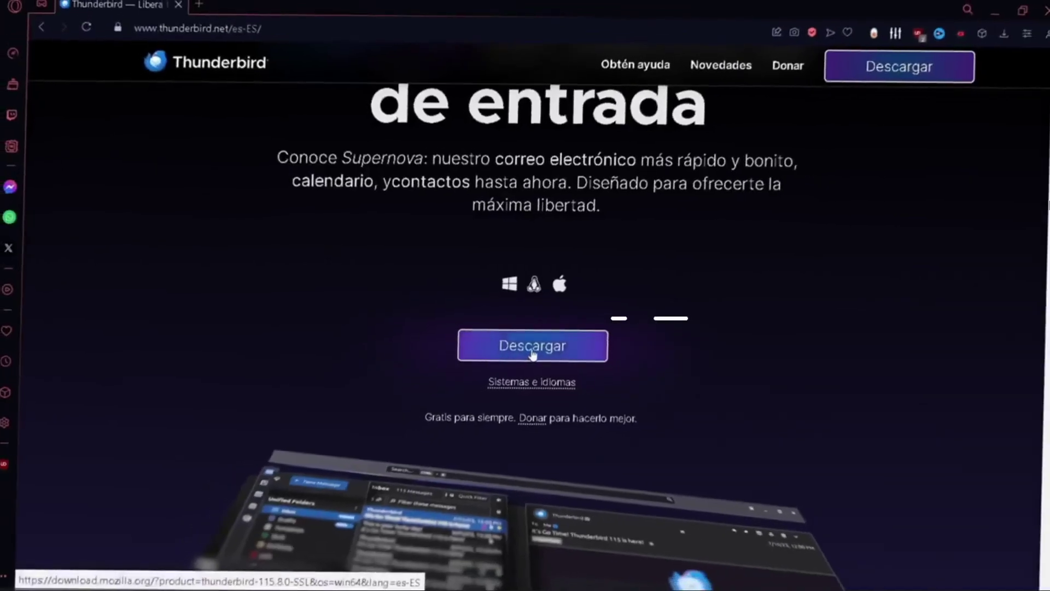
# - Download the Thunderbird installer from the site's home page and run Thunderbird Setup 115.8.0.exe
pyautogui.click(528, 350)
pyautogui.click(465, 405)
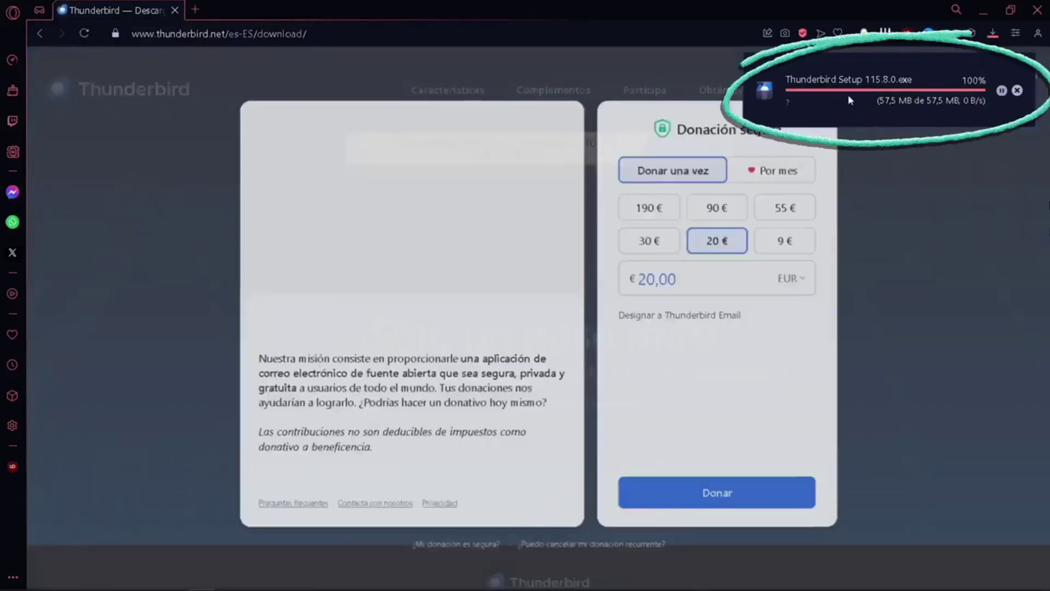
pyautogui.click(836, 83)
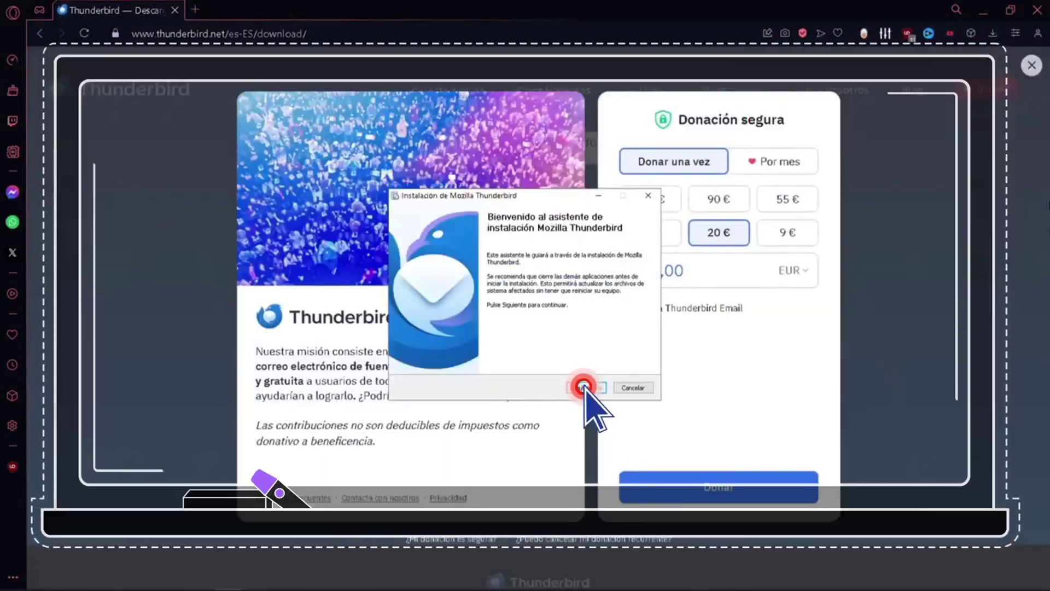
# - Choose the Personalizada installation type in the setup wizard and keep the maintenance service selected
pyautogui.click(584, 388)
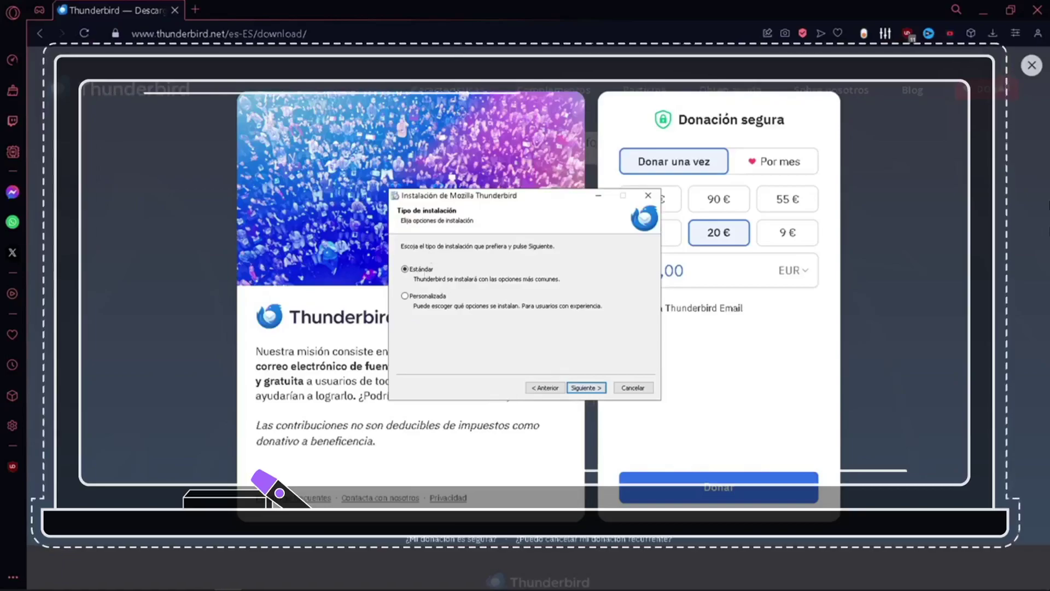
pyautogui.click(425, 296)
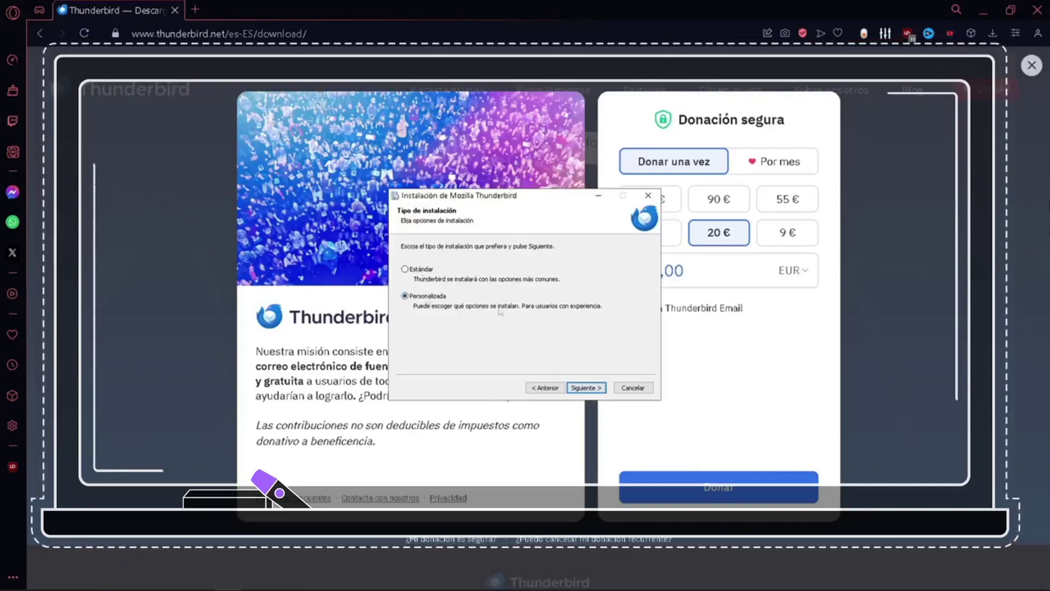
pyautogui.click(585, 387)
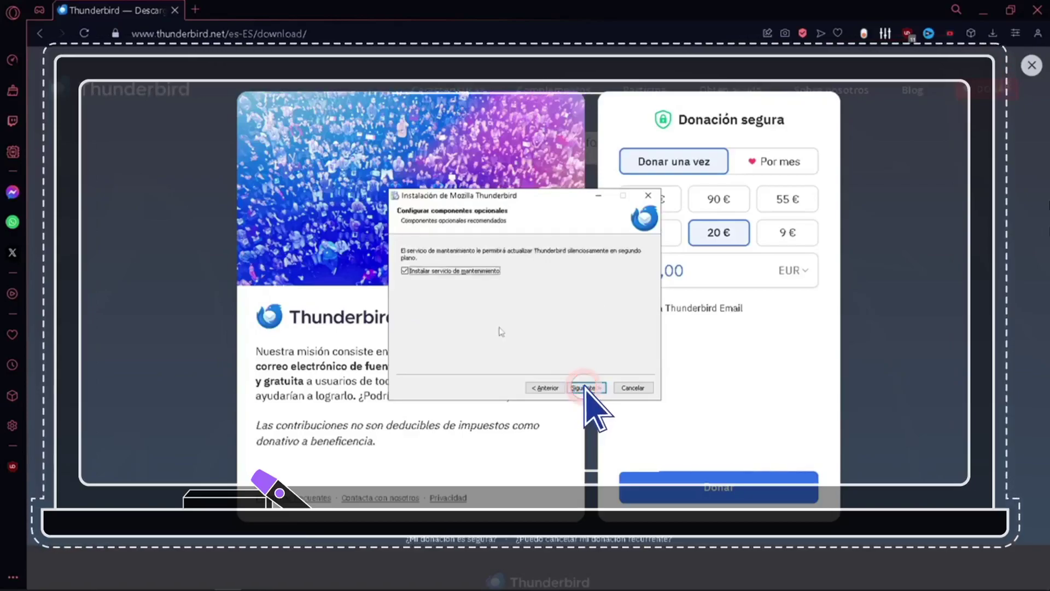
pyautogui.click(585, 388)
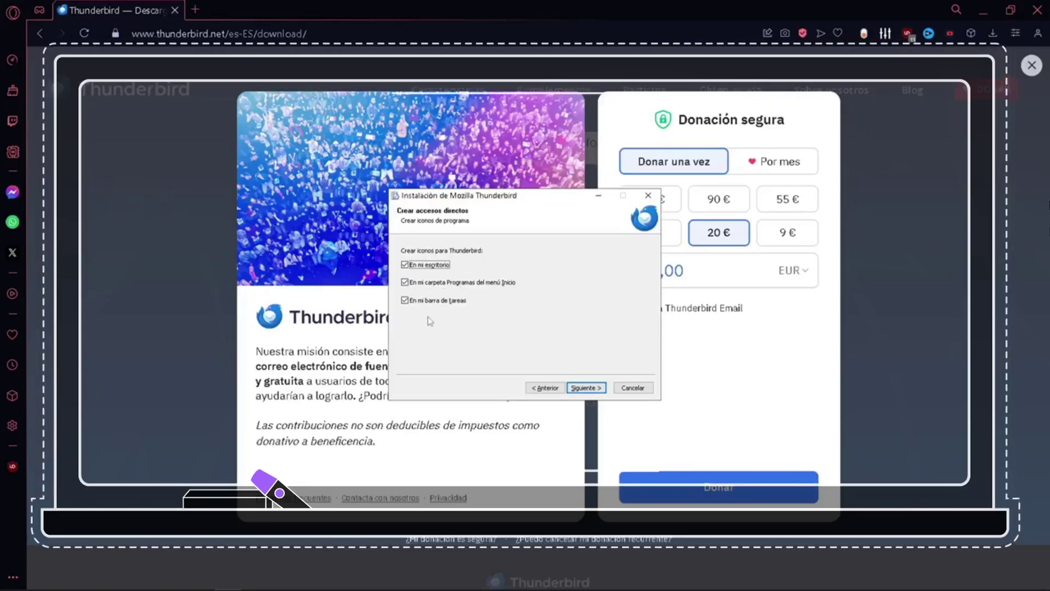
# - Exclude the taskbar shortcut and install Thunderbird as the default mail application
pyautogui.click(424, 300)
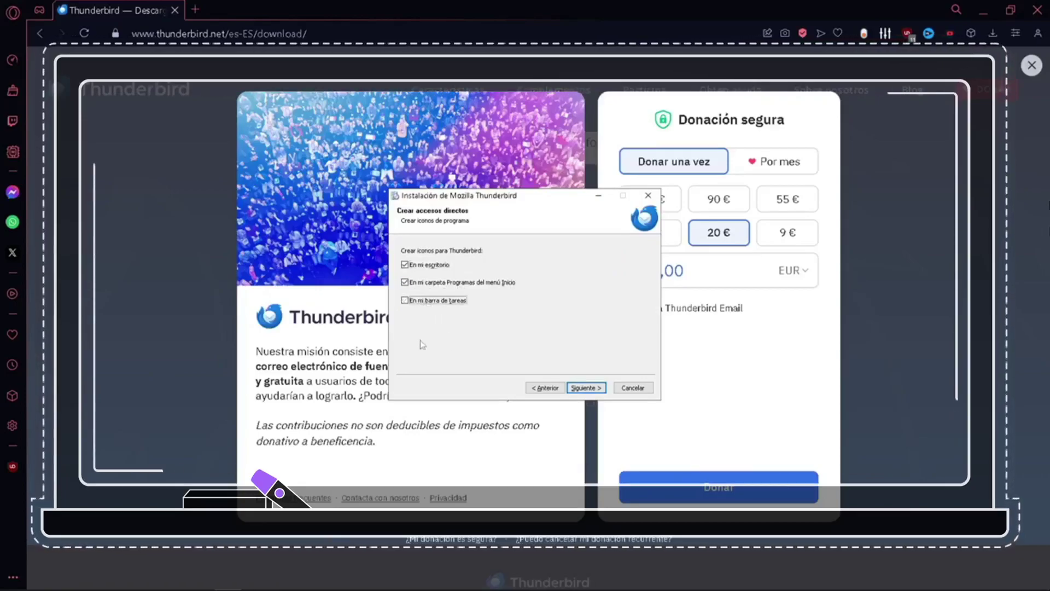
pyautogui.click(584, 388)
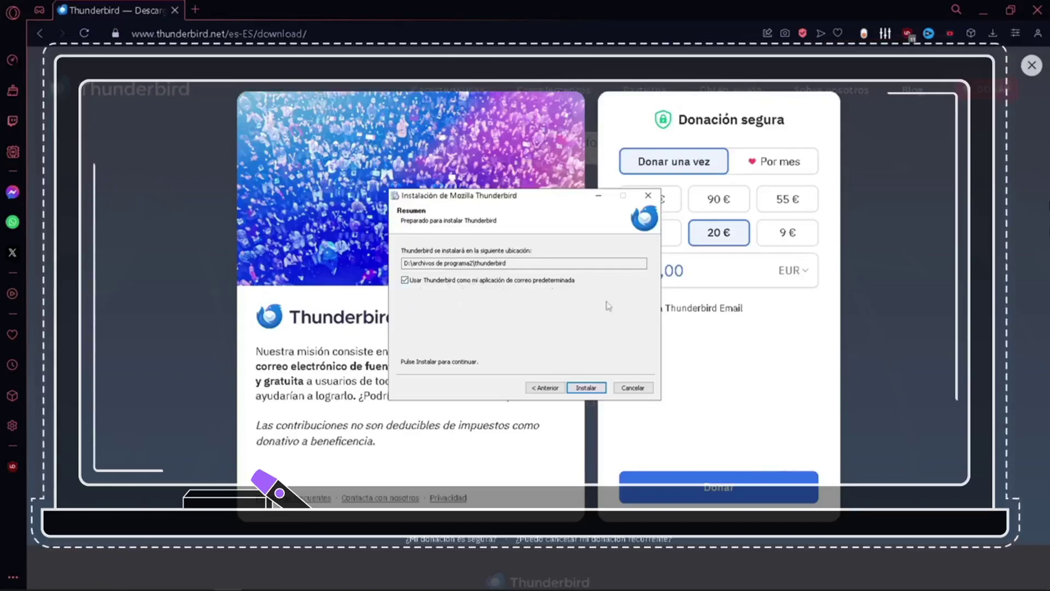
pyautogui.click(587, 388)
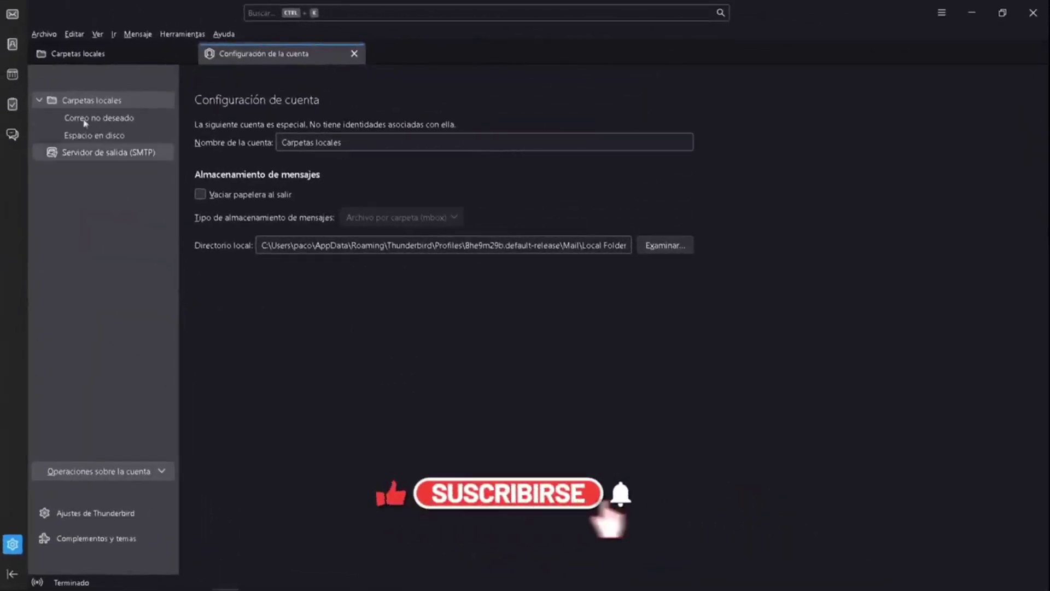
# - Start the setup of an existing mail account and fill in the full name, email address and account password
pyautogui.click(43, 34)
pyautogui.moveTo(66, 53)
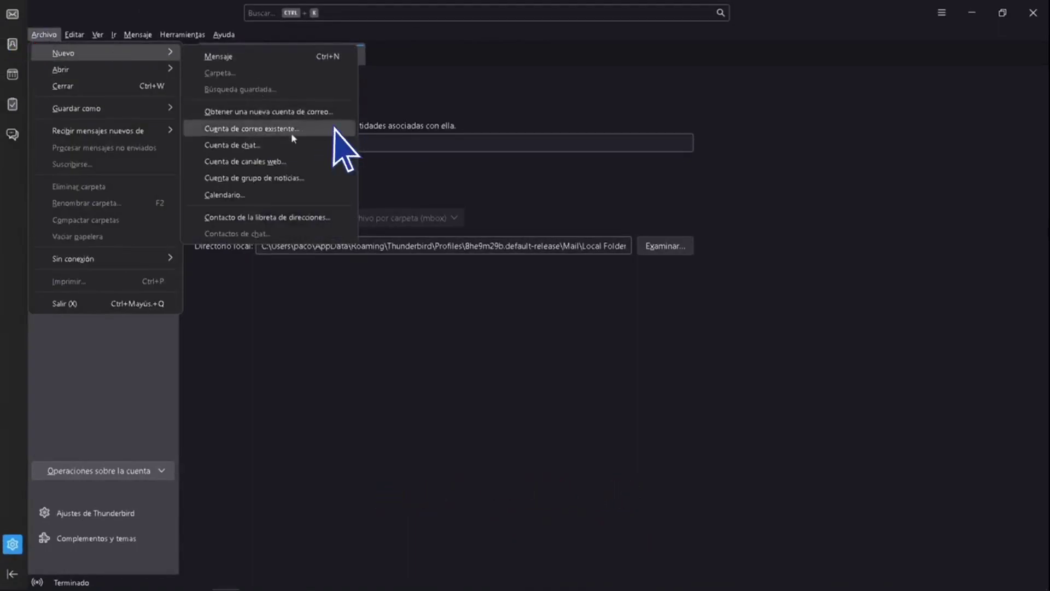
pyautogui.click(330, 130)
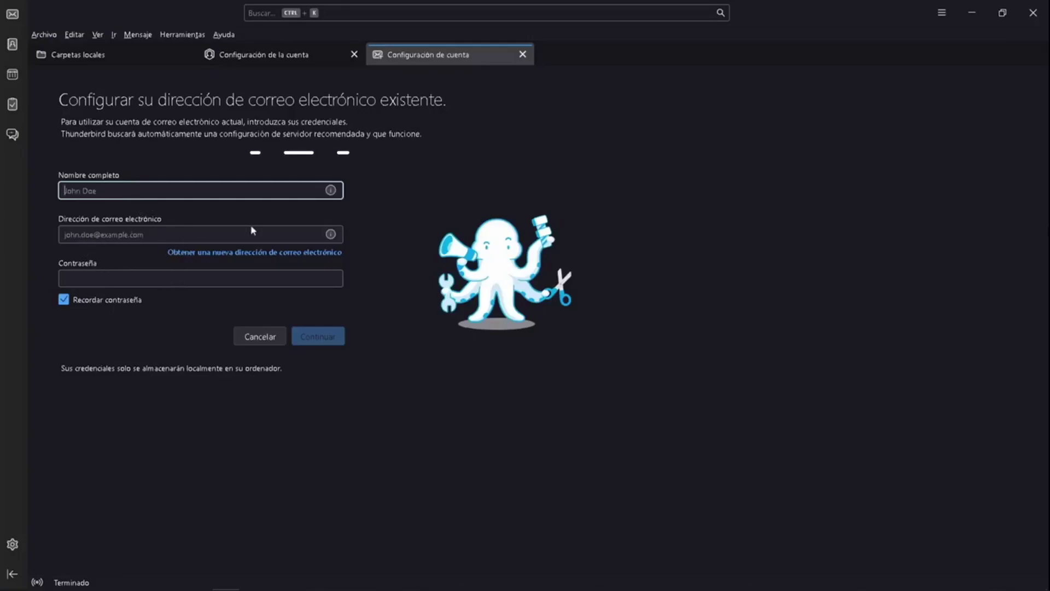
pyautogui.write('paco')
pyautogui.press('Tab')
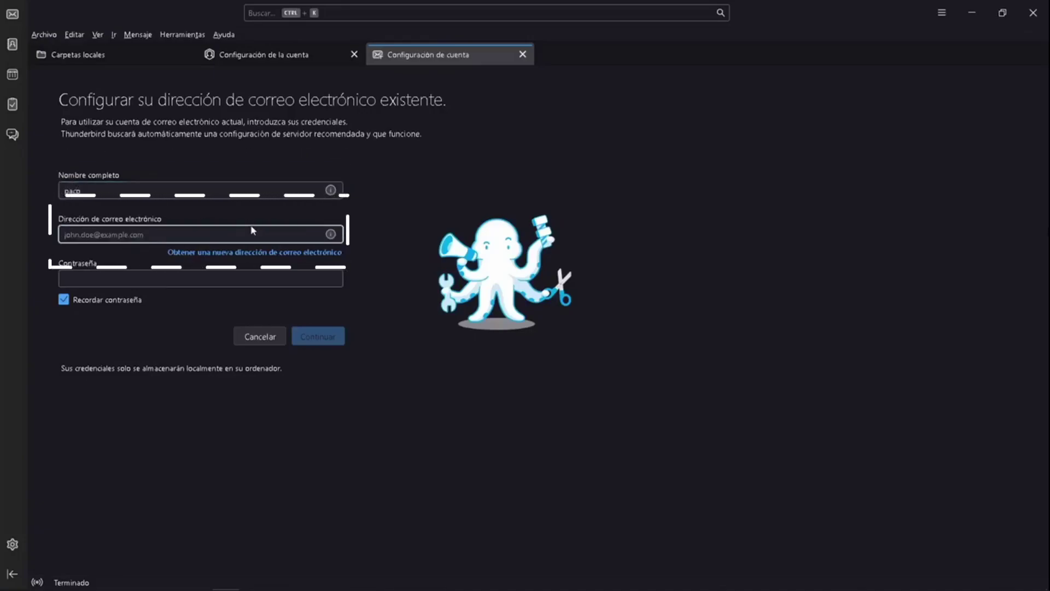
pyautogui.hotkey('ctrl', 'v')
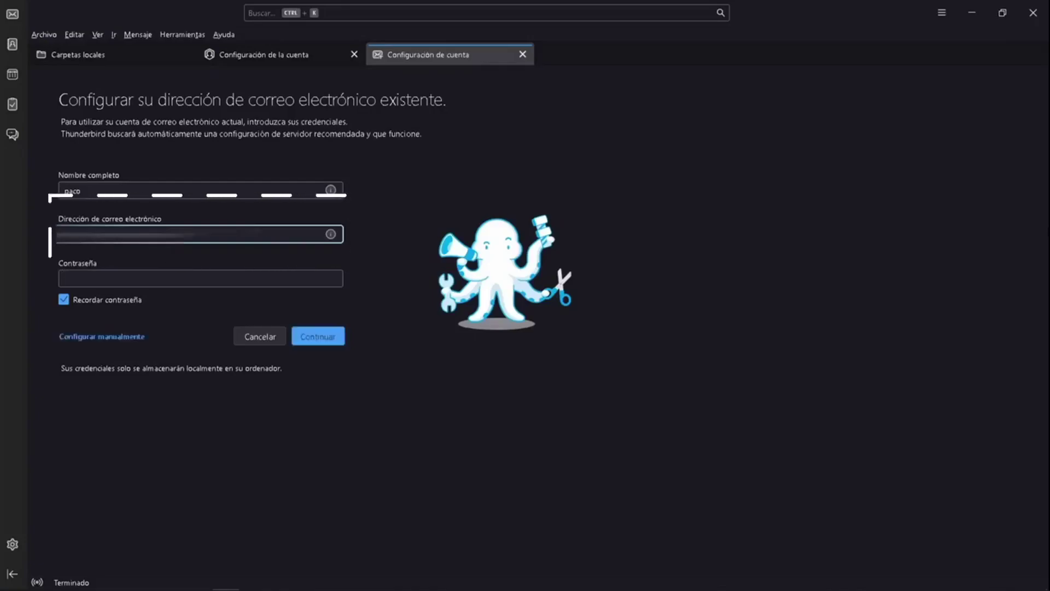
pyautogui.click(200, 278)
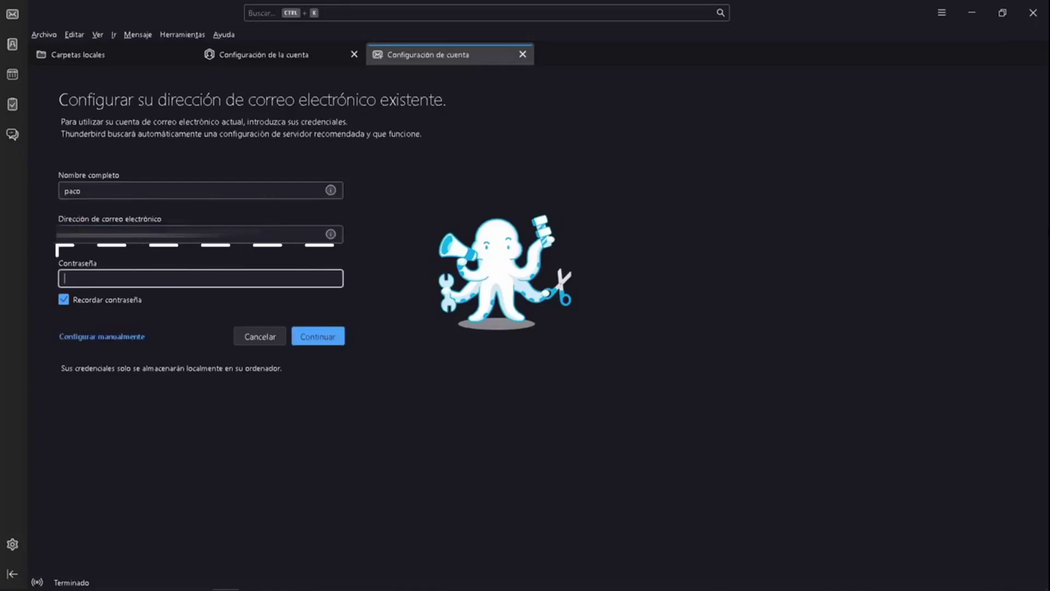
pyautogui.hotkey('ctrl', 'v')
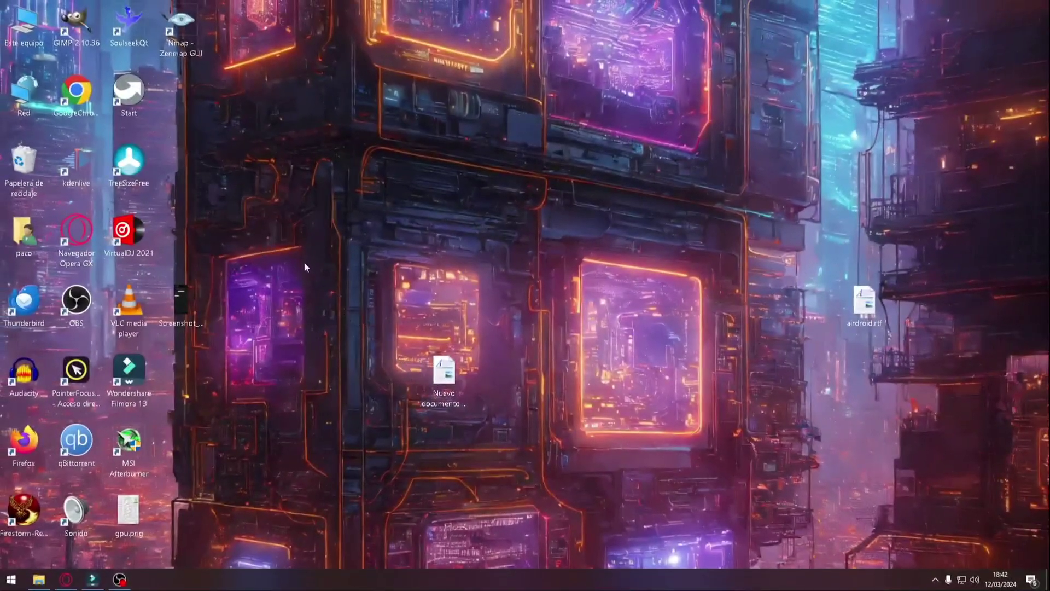
# - Launch Thunderbird from the desktop and open the Pinterest message in the account's Bandeja de entrada
pyautogui.doubleClick(24, 302)
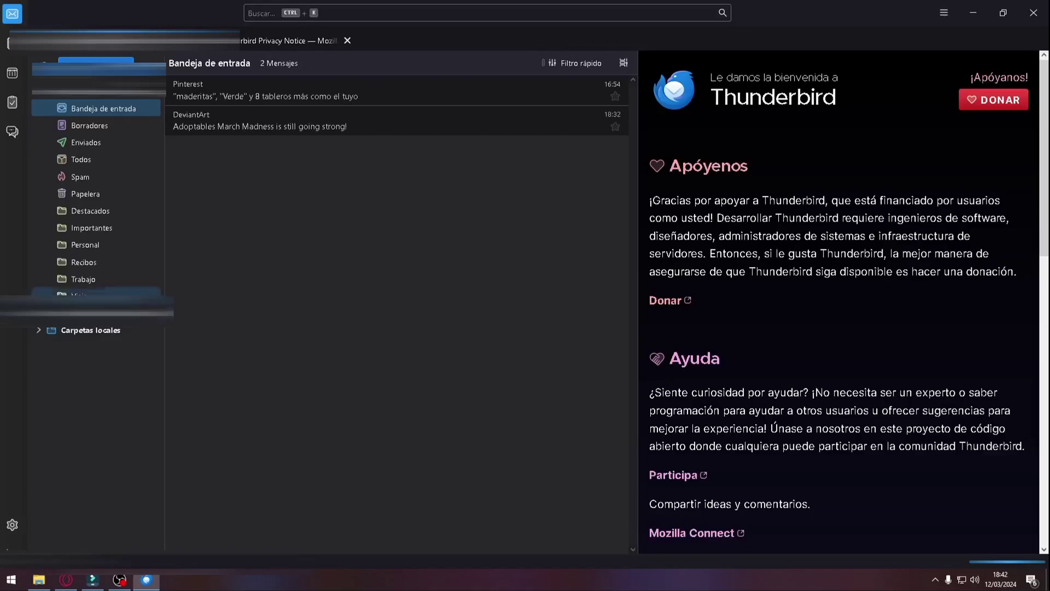
pyautogui.click(113, 112)
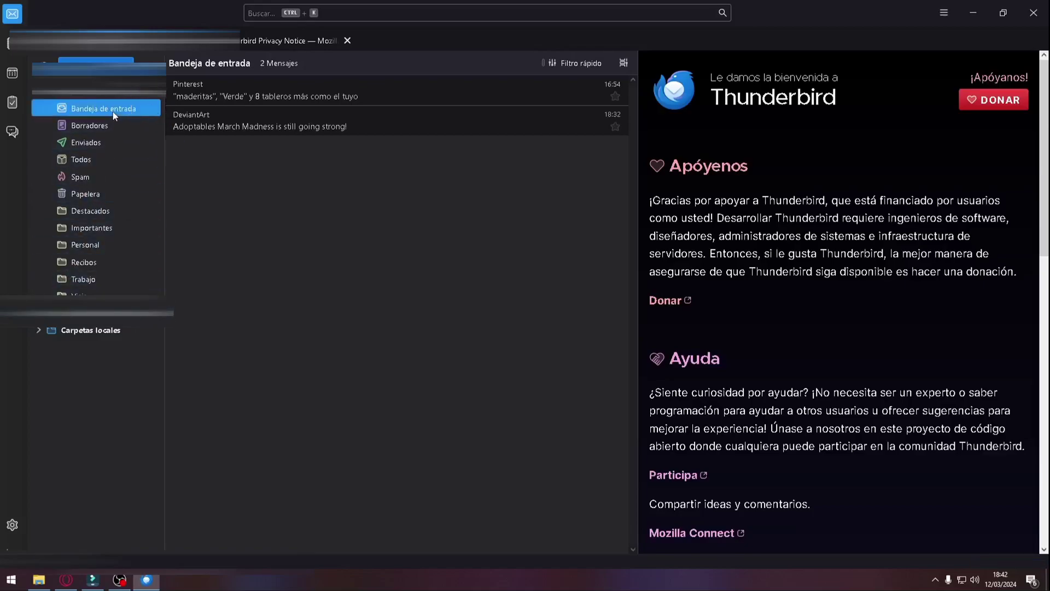
pyautogui.click(393, 94)
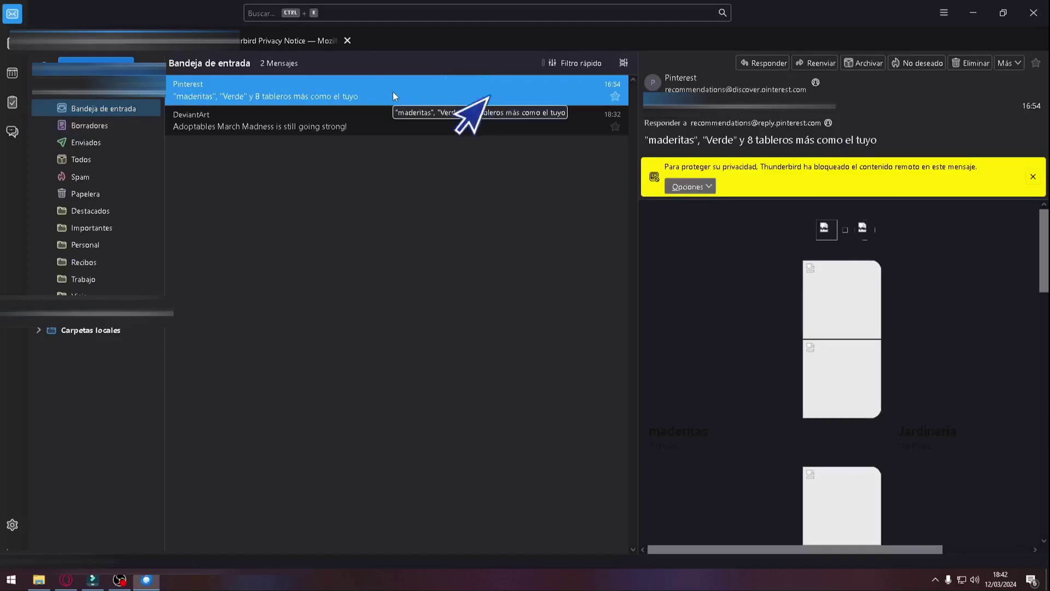
pyautogui.click(393, 97)
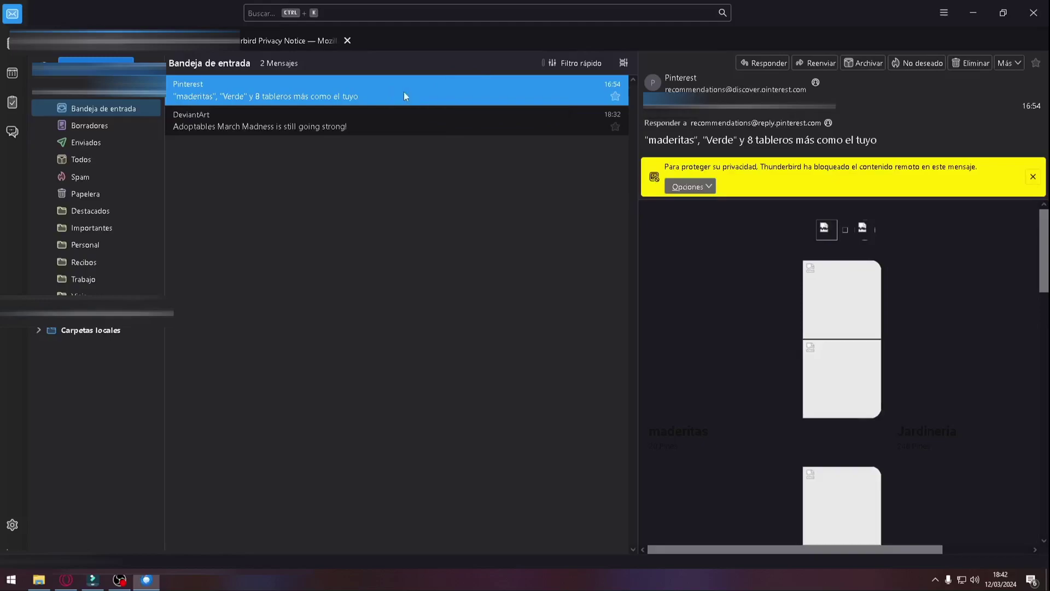
# - Create a filter from the Pinterest message's sender with the action Eliminar mensaje
pyautogui.click(794, 79)
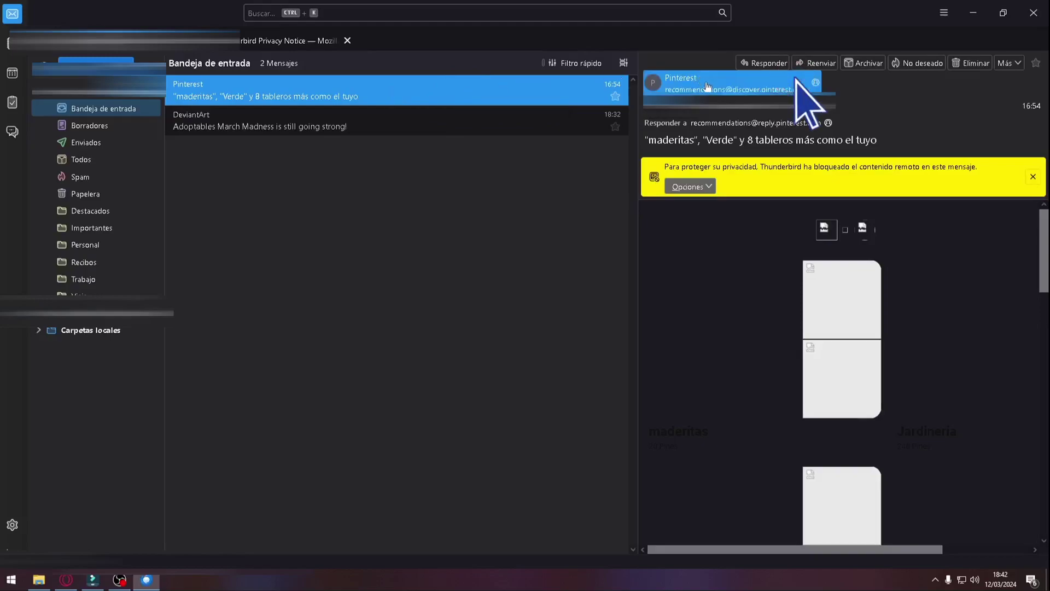
pyautogui.click(796, 77)
pyautogui.rightClick(711, 86)
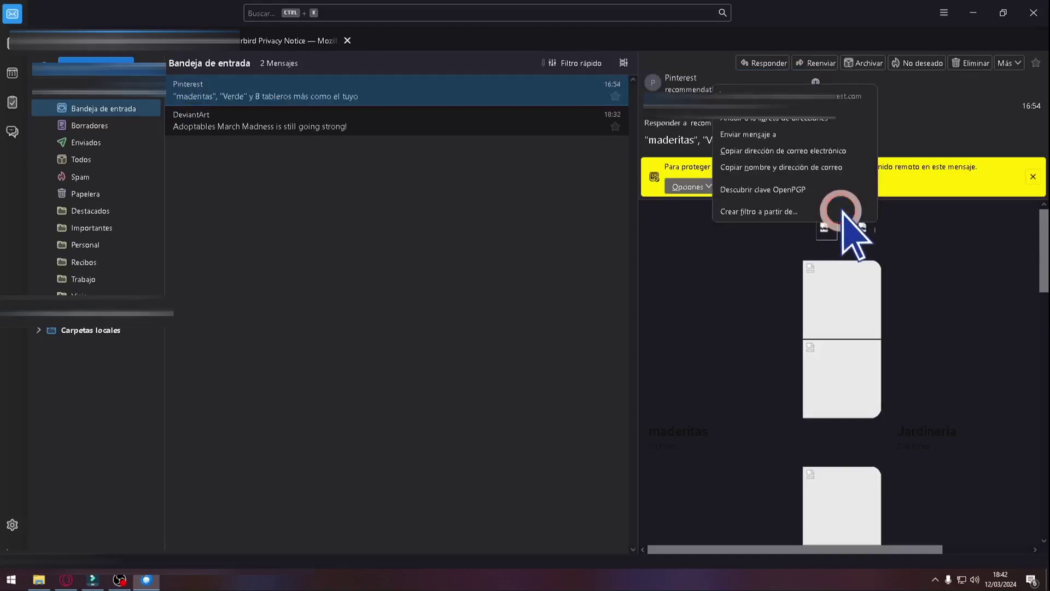
pyautogui.click(841, 210)
pyautogui.click(837, 215)
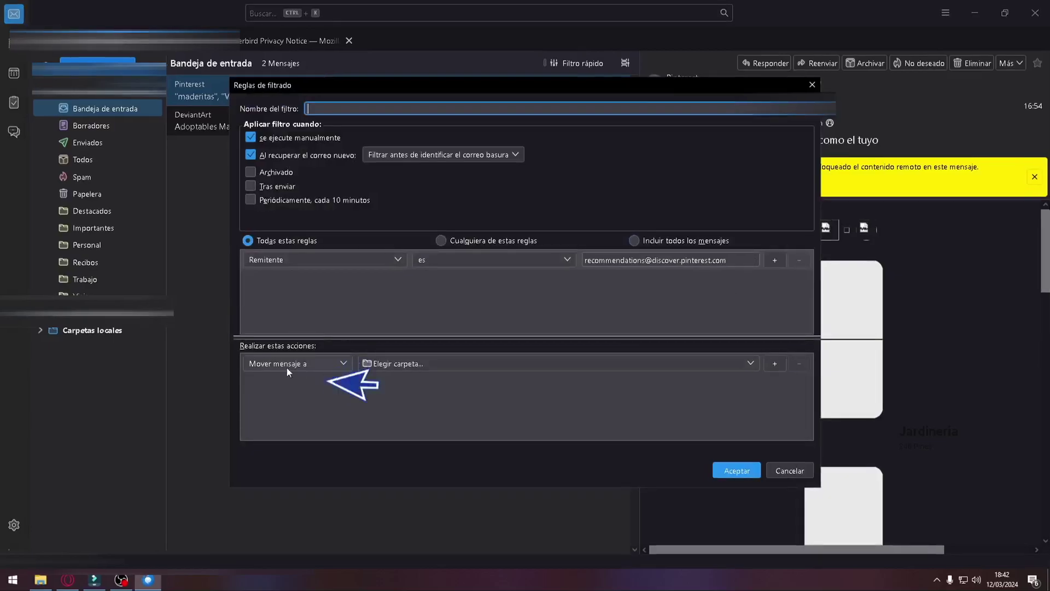
pyautogui.click(322, 365)
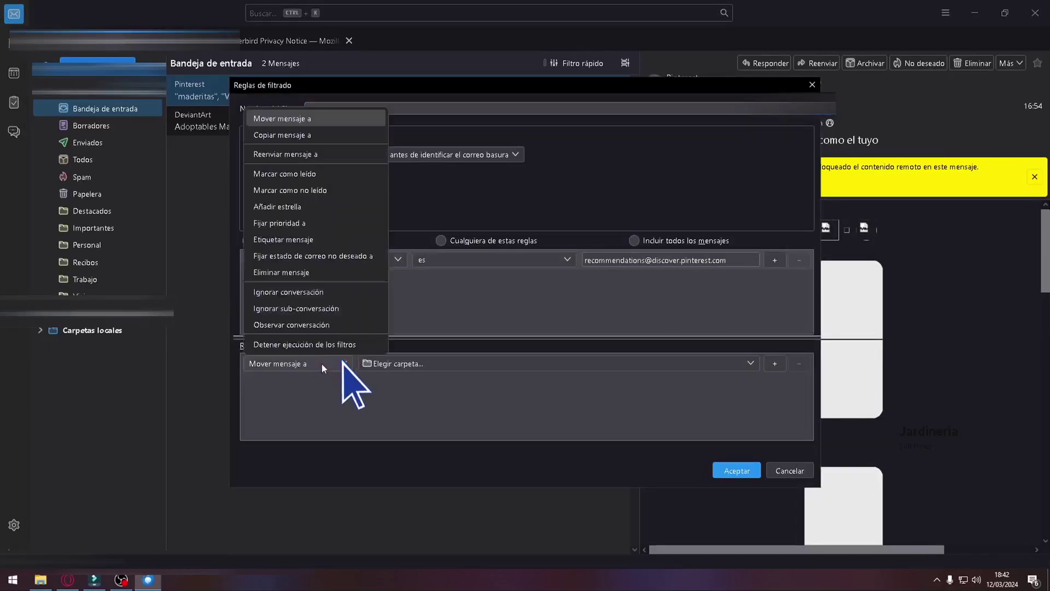
pyautogui.click(305, 273)
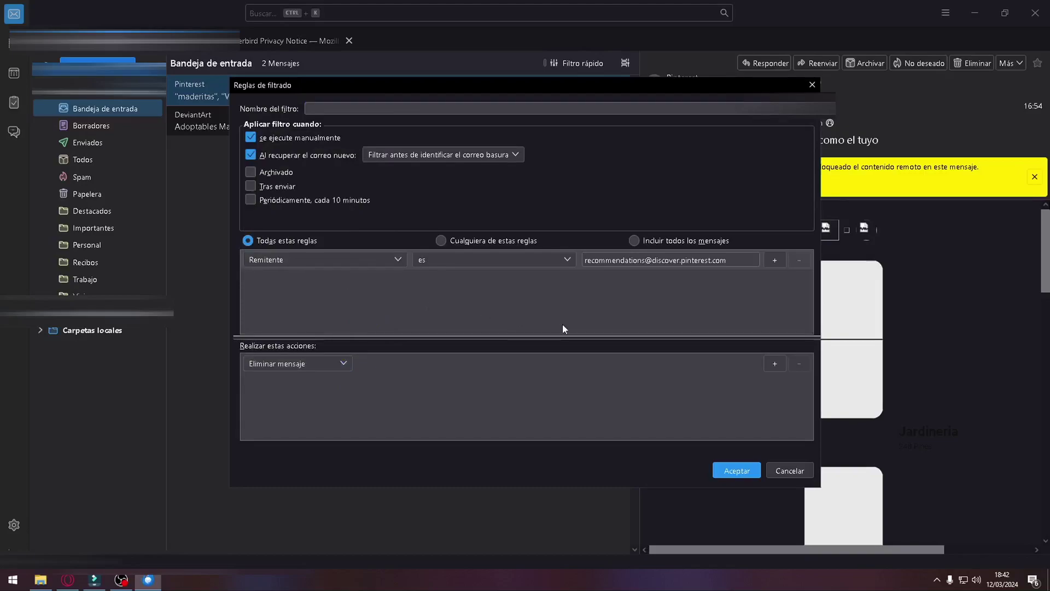
pyautogui.click(728, 470)
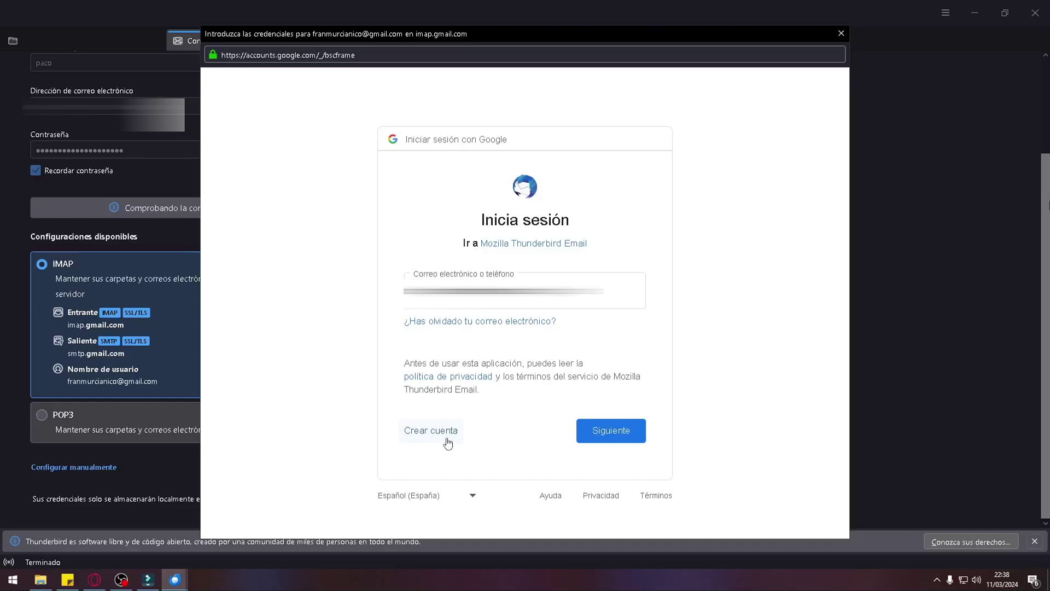
# - Sign in to the Google account with its password and allow Mozilla Thunderbird Email to access it
pyautogui.click(586, 435)
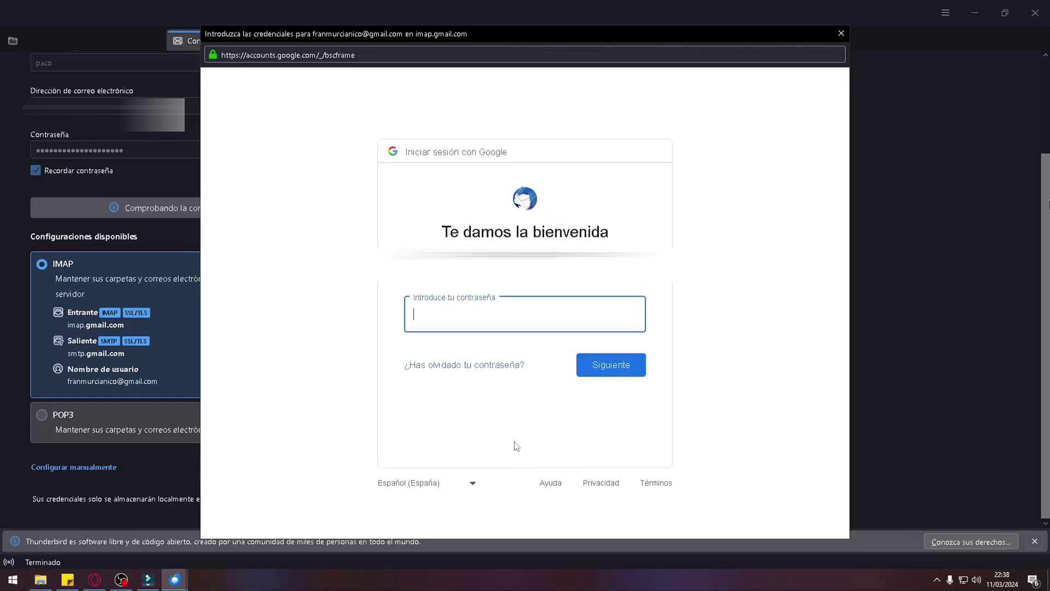
pyautogui.hotkey('ctrl', 'v')
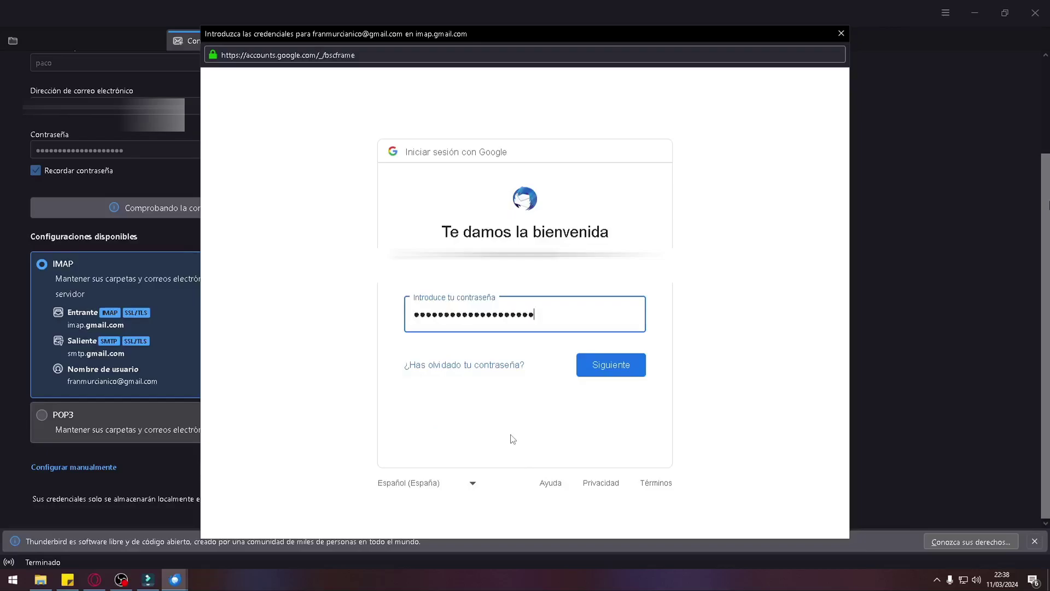
pyautogui.click(613, 366)
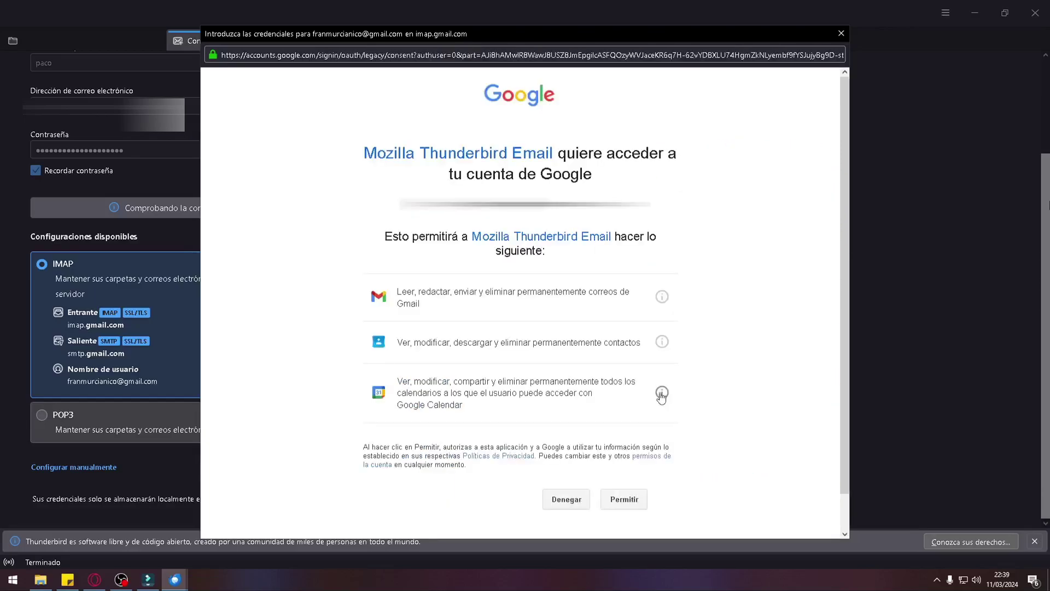
pyautogui.click(622, 504)
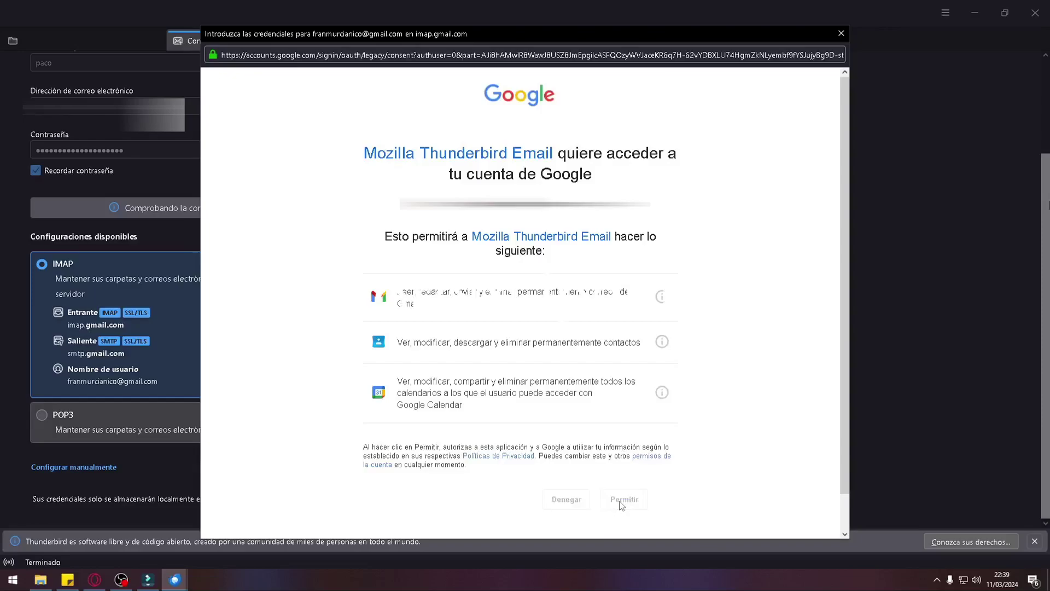